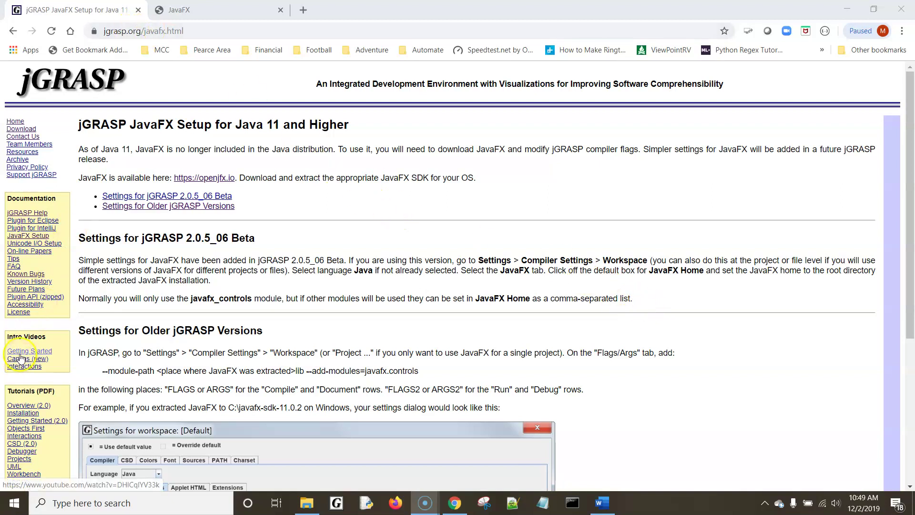
- Open the JavaFX Setup instructions on the jGRASP site and go to the openjfx.io home page
{"action": "left_click", "coordinate": [32, 237]}
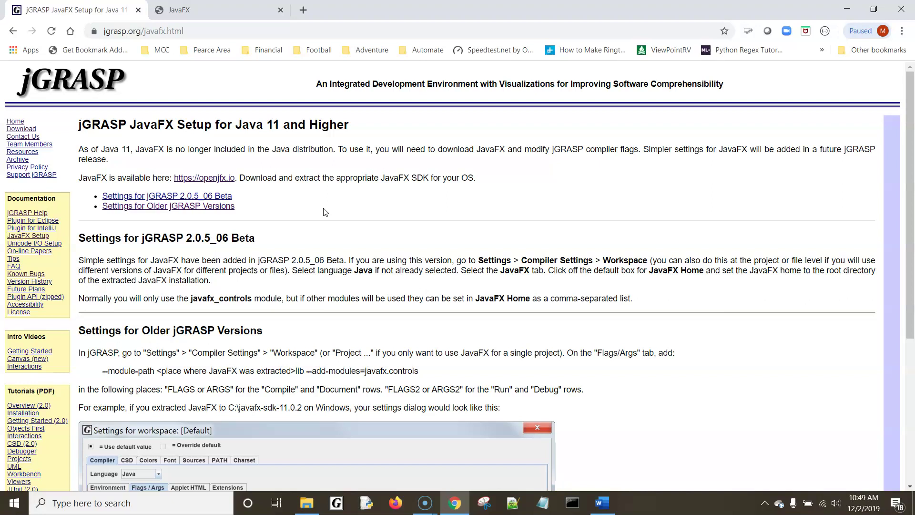
{"action": "left_click", "coordinate": [214, 167]}
{"action": "left_click", "coordinate": [244, 15]}
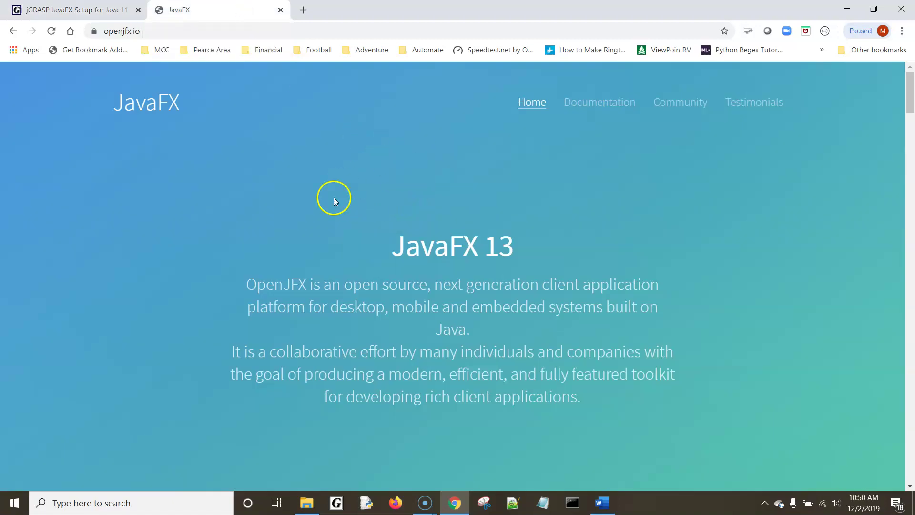
- Open Gluon's JavaFX download page from openjfx.io and find the JavaFX Windows SDK download in the Long Term Support table
{"action": "scroll", "coordinate": [288, 176], "scroll_direction": "down", "scroll_amount": 10}
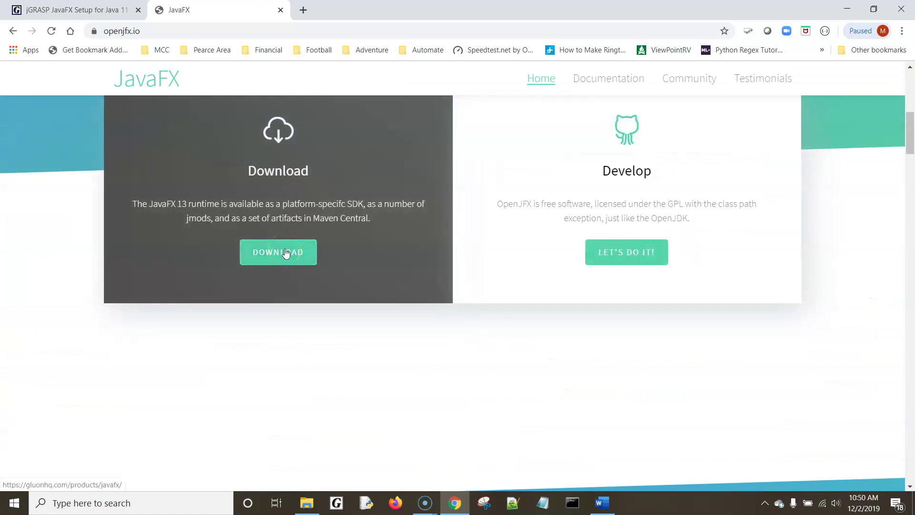
{"action": "left_click", "coordinate": [285, 253]}
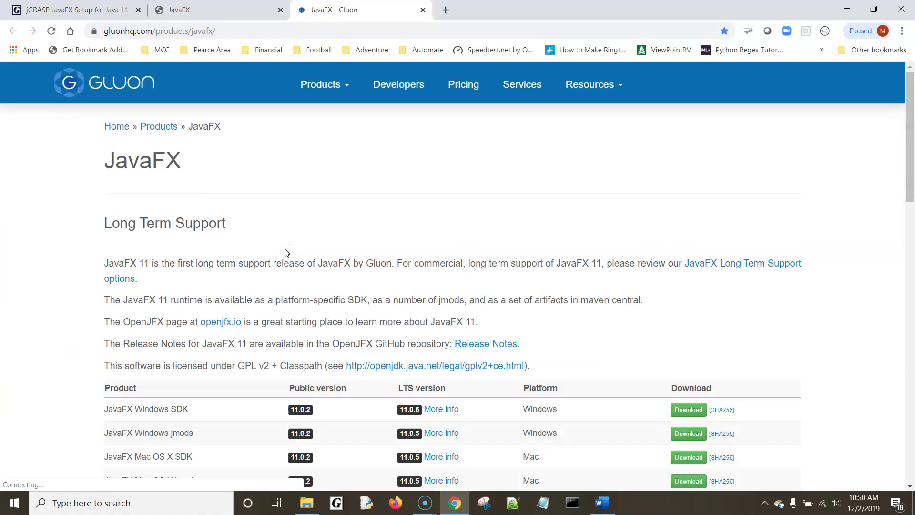
{"action": "scroll", "coordinate": [408, 200], "scroll_direction": "down", "scroll_amount": 3}
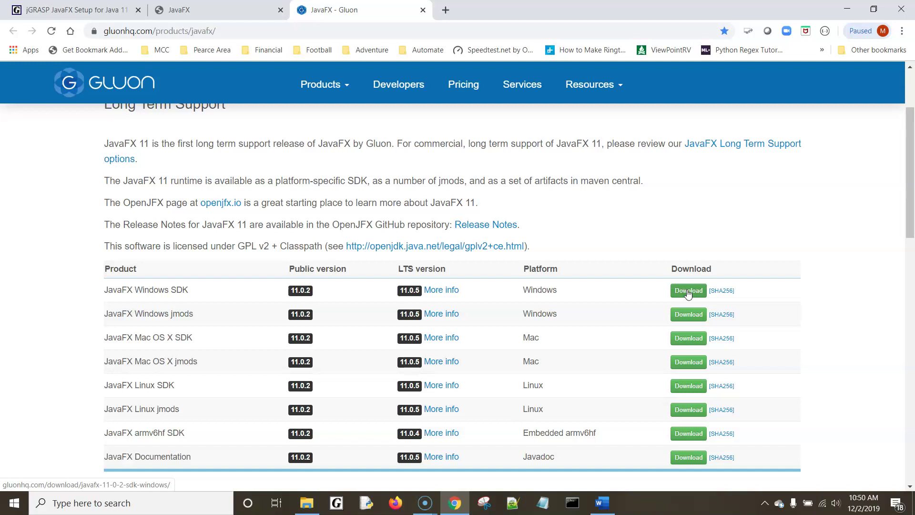
- Switch to File Explorer and locate the openjfx-11.0.2_windows-x64_bin-sdk zip file in the Downloads folder
{"action": "left_click", "coordinate": [307, 502]}
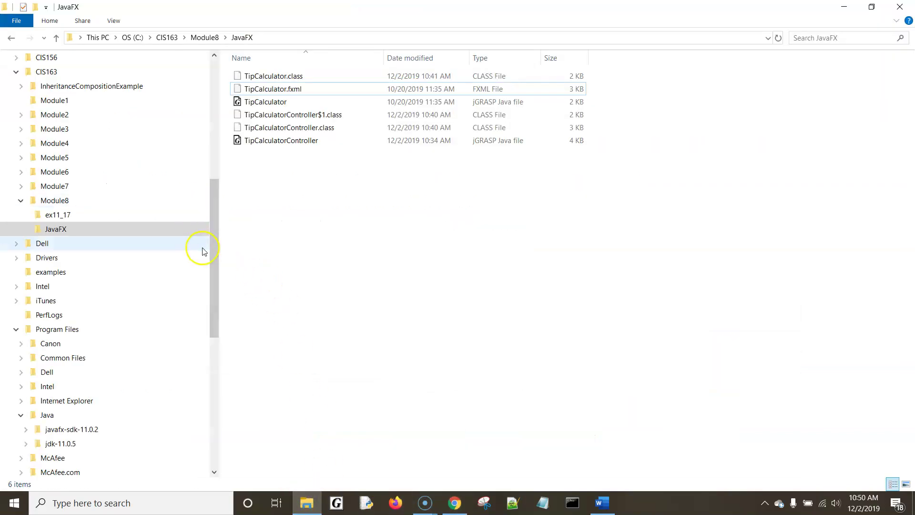
{"action": "scroll", "coordinate": [150, 210], "scroll_direction": "up", "scroll_amount": 1}
{"action": "scroll", "coordinate": [151, 209], "scroll_direction": "up", "scroll_amount": 4}
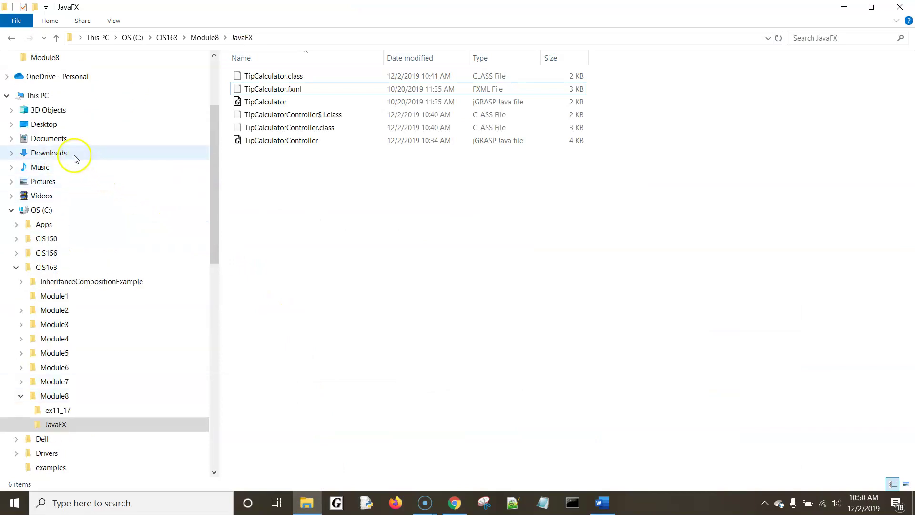
{"action": "left_click", "coordinate": [68, 153]}
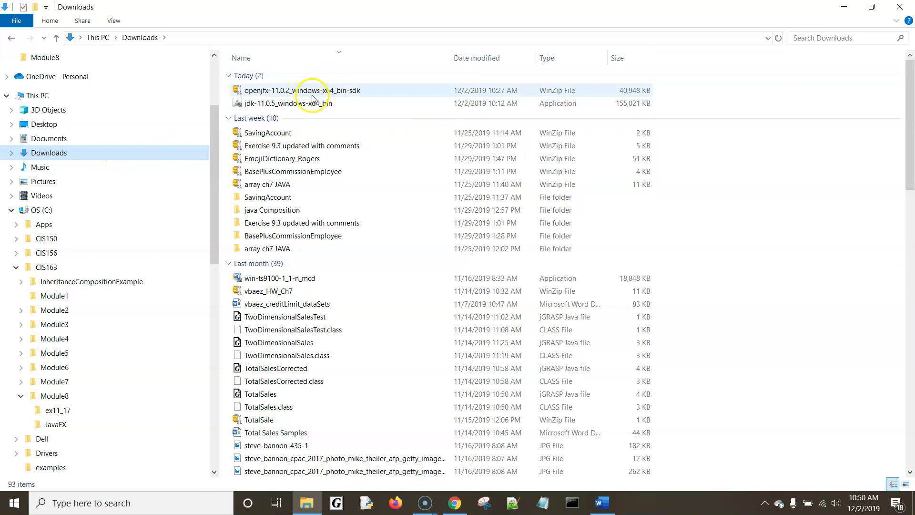
{"action": "mouse_move", "coordinate": [314, 95]}
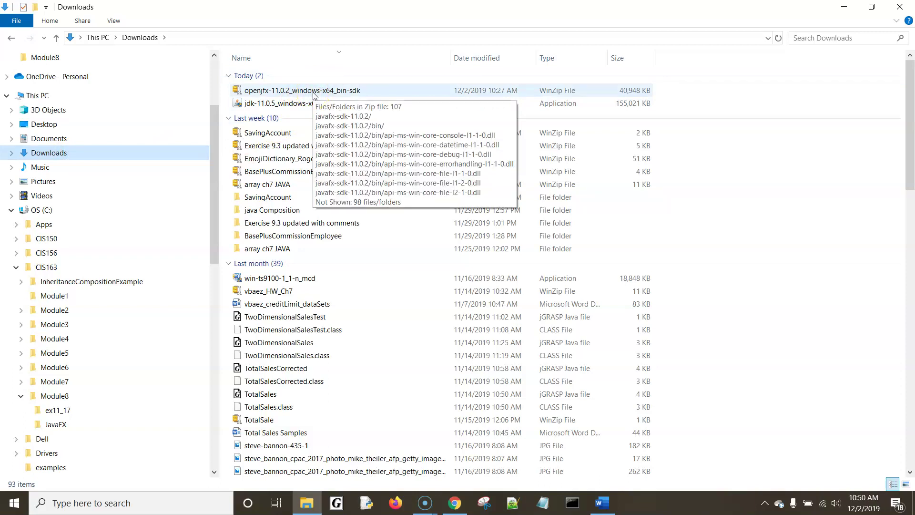
{"action": "left_click", "coordinate": [313, 93]}
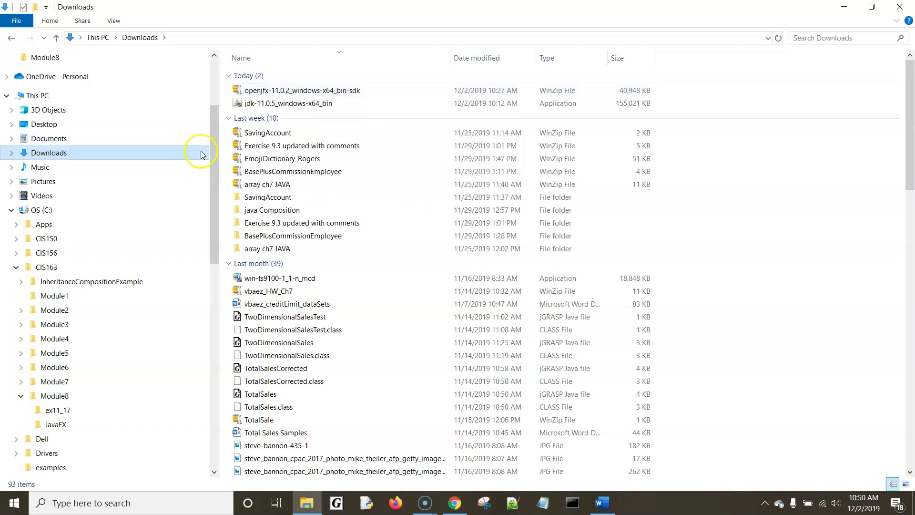
- Check the Java folder under C:\Program Files for the extracted javafx-sdk-11.0.2 folder
{"action": "left_click_drag", "start_coordinate": [212, 140], "coordinate": [219, 264]}
{"action": "left_click", "coordinate": [48, 286]}
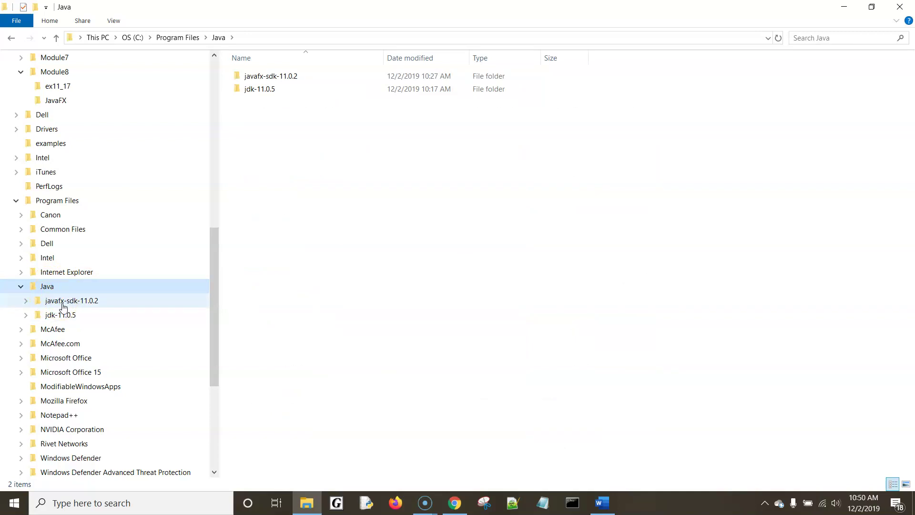
{"action": "left_click", "coordinate": [76, 307]}
{"action": "left_click", "coordinate": [51, 288]}
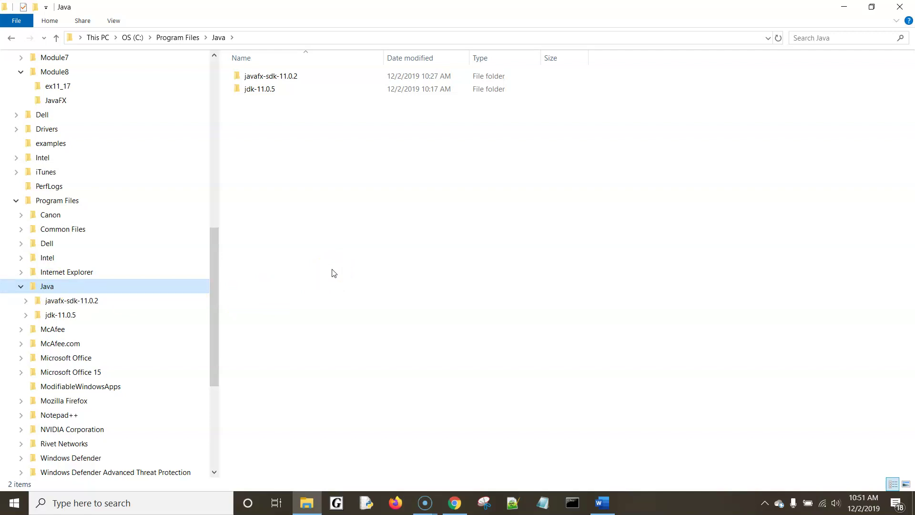
- Switch to jGRASP and apply the workspace compiler's JavaFX settings: home C:\Program Files\Java\javafx-sdk-11.0.2, modules javafx.controls,javafx.fxml,javafx.media
{"action": "left_click", "coordinate": [337, 504]}
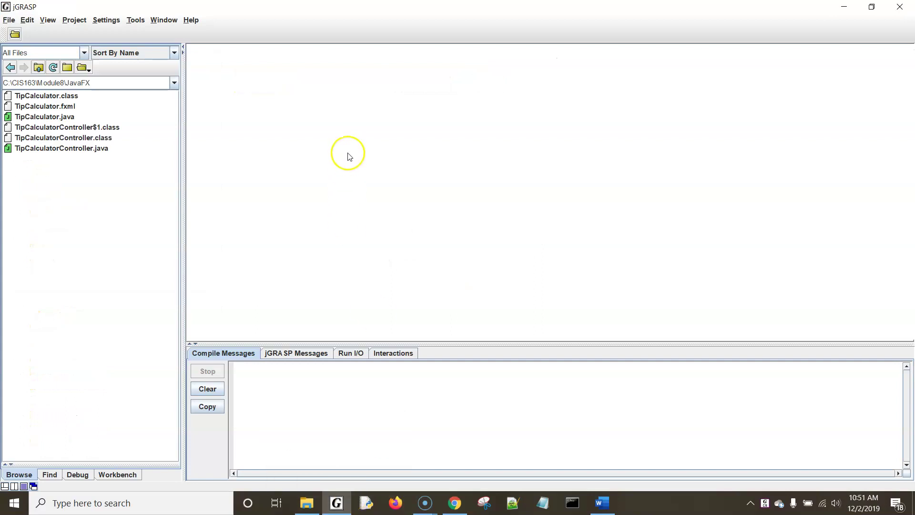
{"action": "left_click", "coordinate": [107, 21]}
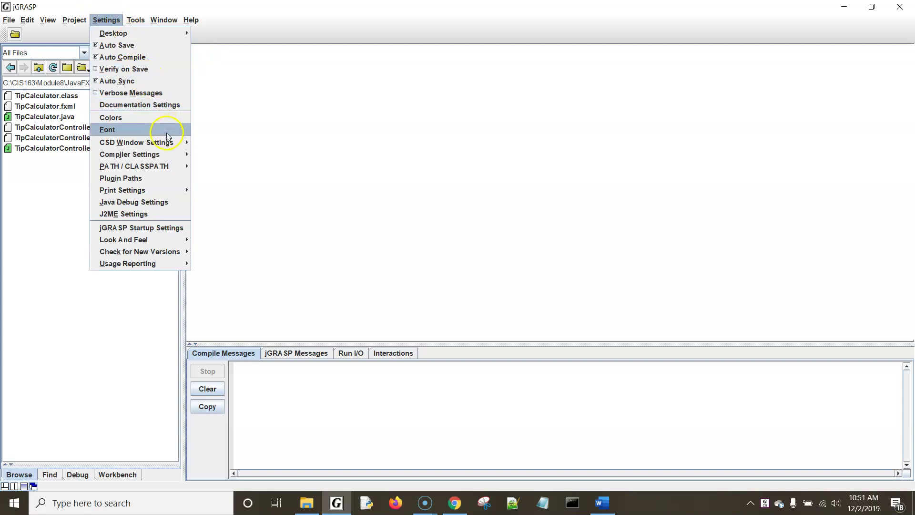
{"action": "mouse_move", "coordinate": [162, 158]}
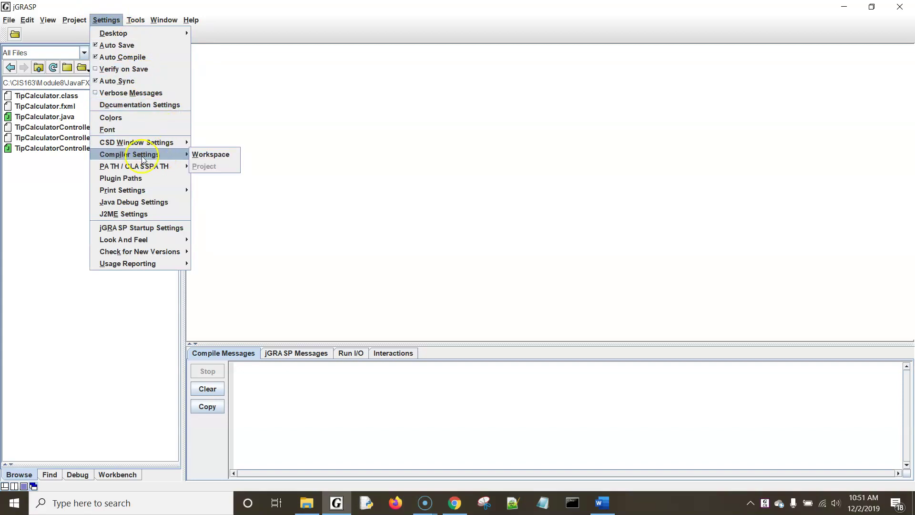
{"action": "left_click", "coordinate": [204, 153]}
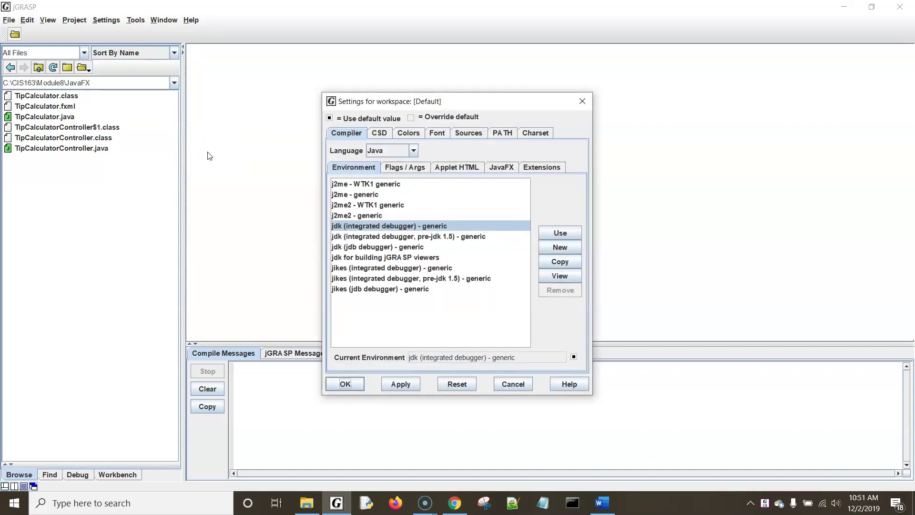
{"action": "left_click", "coordinate": [501, 171]}
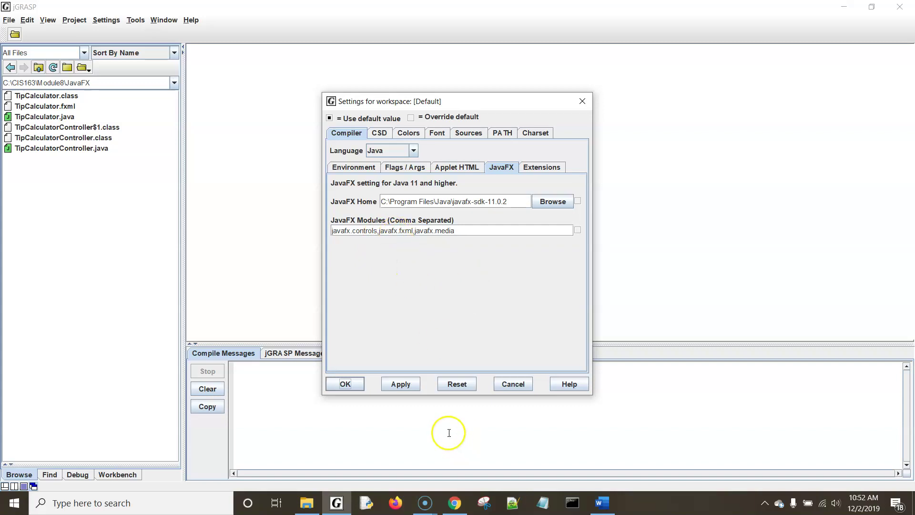
{"action": "left_click", "coordinate": [402, 385]}
{"action": "left_click", "coordinate": [354, 389]}
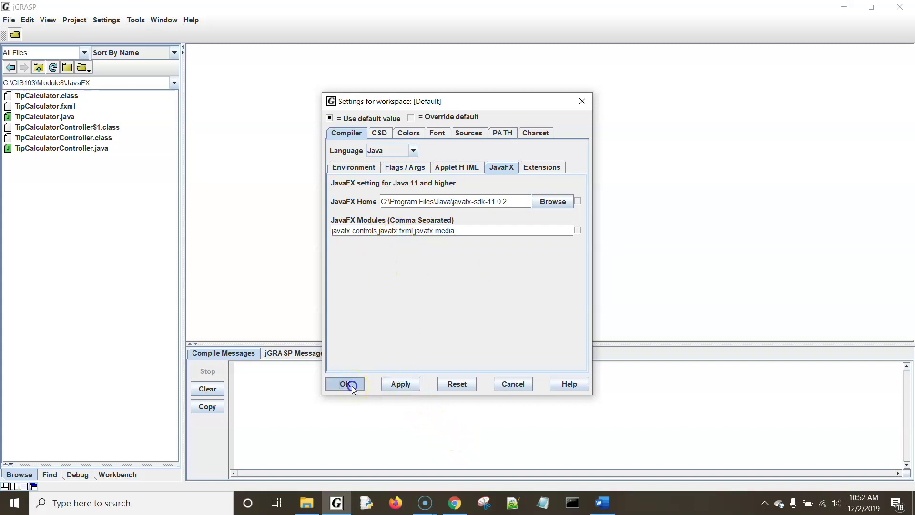
- Open and compile TipCalculatorController.java, and examine the full javac command in the compile messages
{"action": "left_click", "coordinate": [61, 152]}
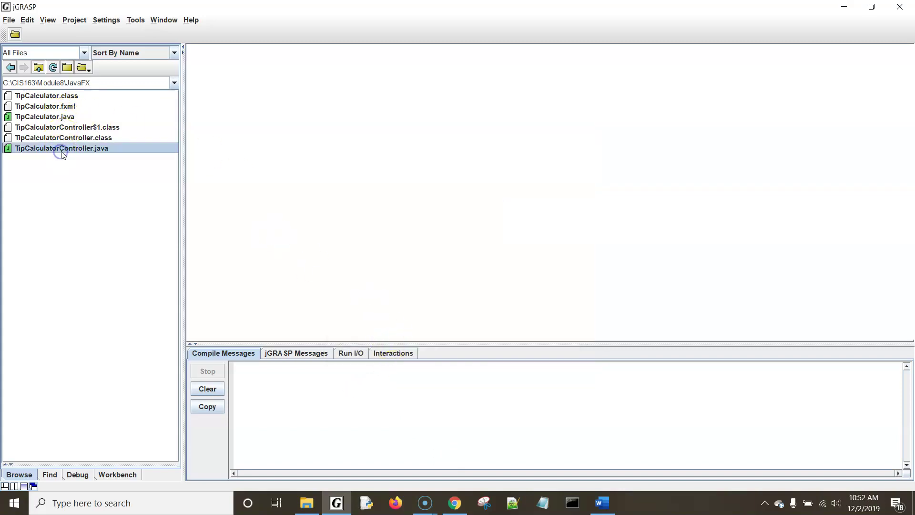
{"action": "double_click", "coordinate": [62, 148]}
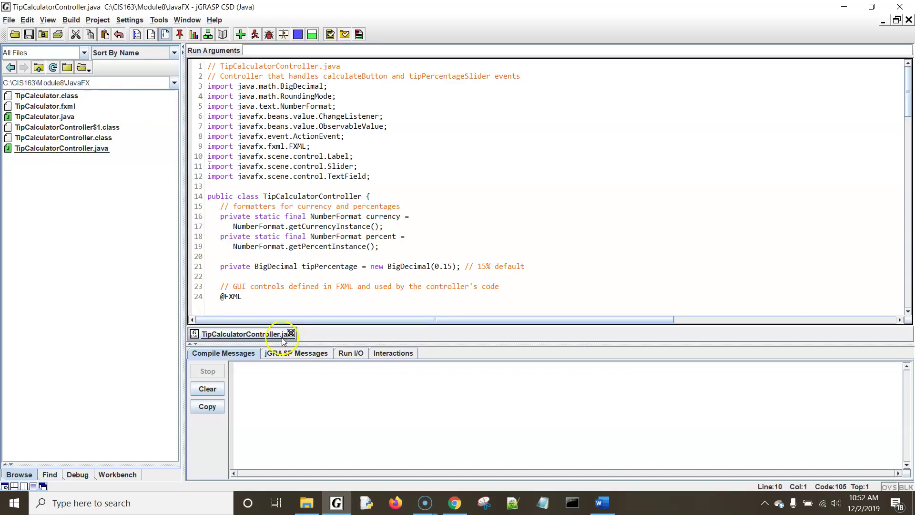
{"action": "left_click", "coordinate": [240, 35]}
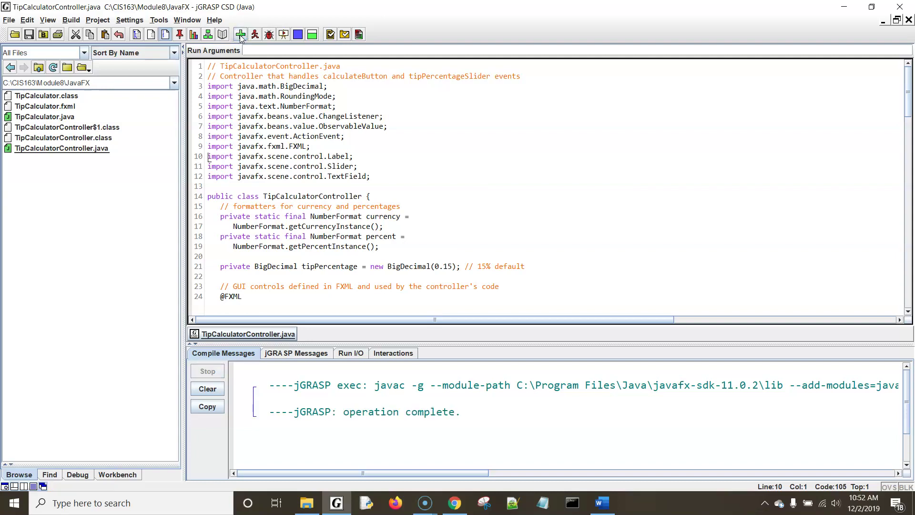
{"action": "left_click", "coordinate": [456, 474]}
{"action": "left_click_drag", "start_coordinate": [456, 475], "coordinate": [618, 480]}
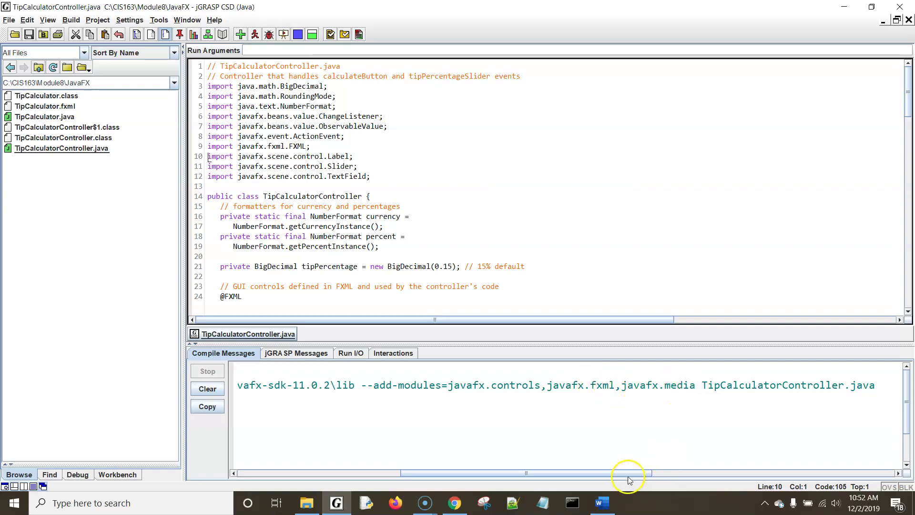
{"action": "left_click_drag", "start_coordinate": [630, 472], "coordinate": [448, 495]}
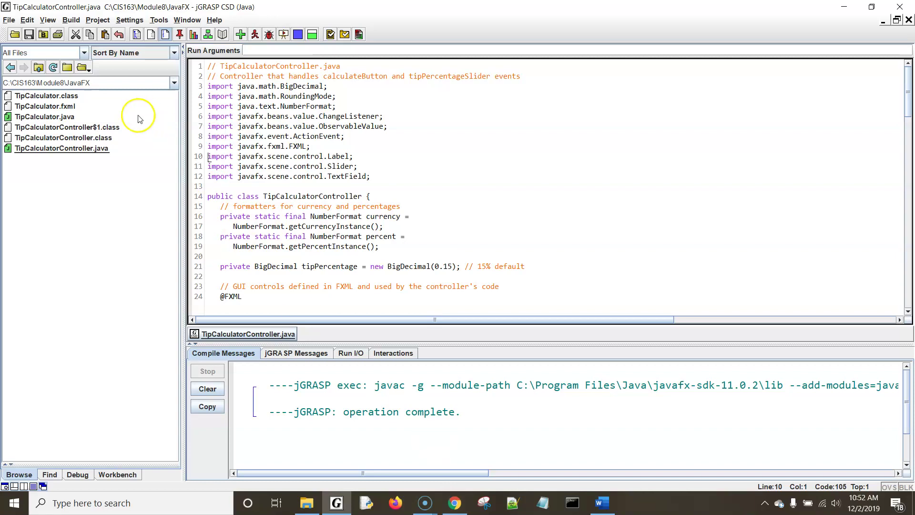
- Open TipCalculator.java from the JavaFX folder, compile it and run it
{"action": "double_click", "coordinate": [54, 117]}
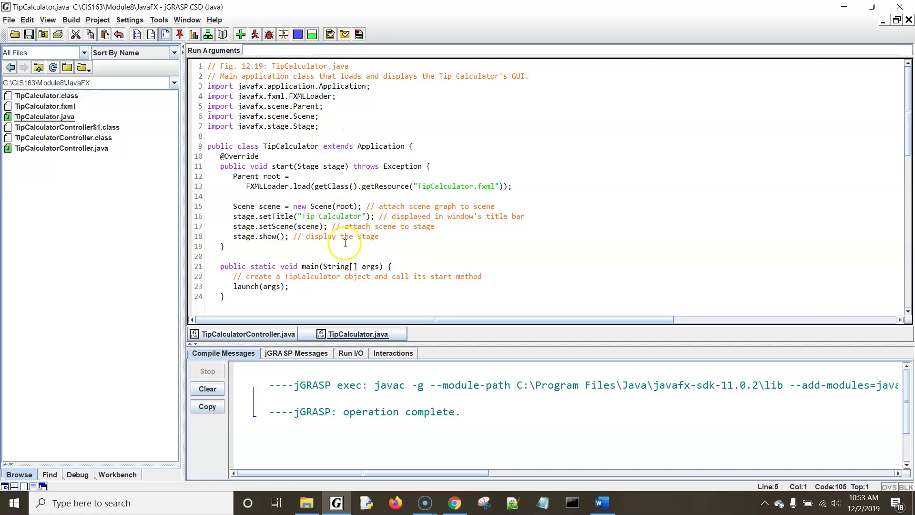
{"action": "left_click", "coordinate": [241, 35]}
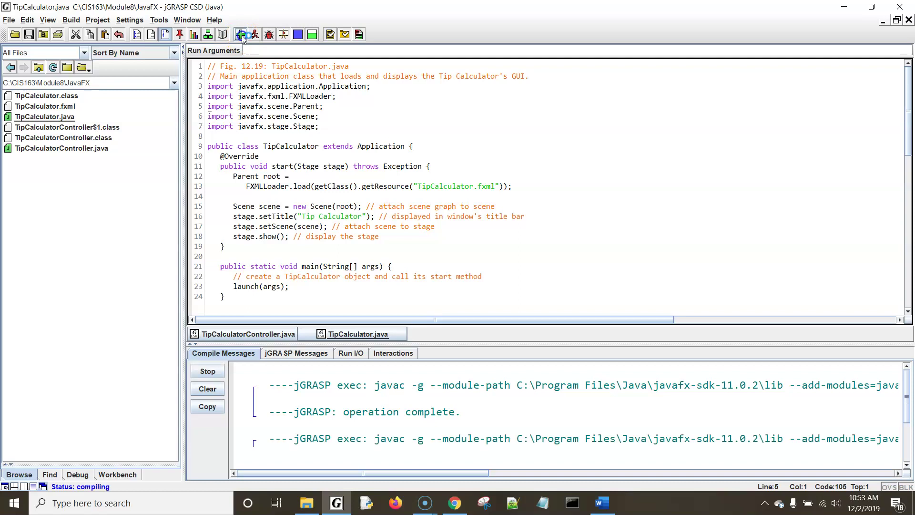
{"action": "left_click", "coordinate": [254, 35]}
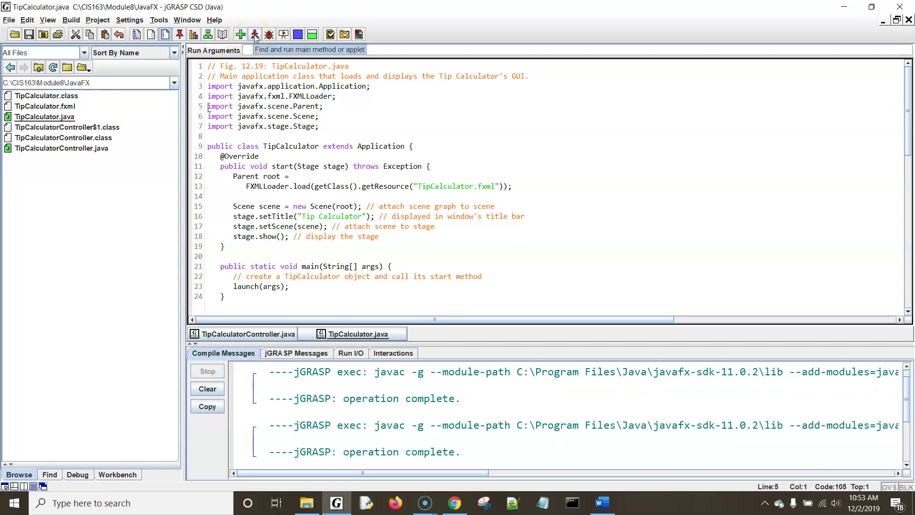
{"action": "left_click", "coordinate": [254, 35]}
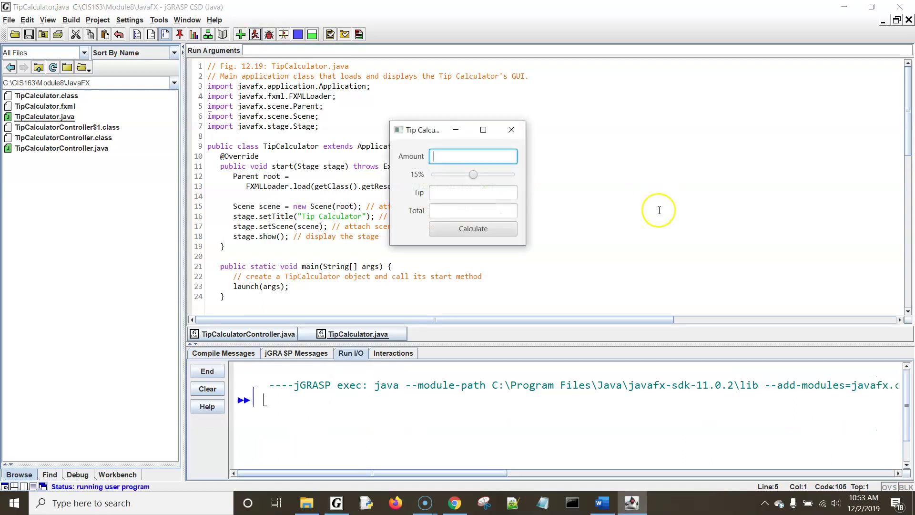
- Calculate the tip for an amount of 50 at 20% in the Tip Calculator and enlarge its window
{"action": "type", "text": "50"}
{"action": "left_click_drag", "start_coordinate": [475, 177], "coordinate": [491, 178]}
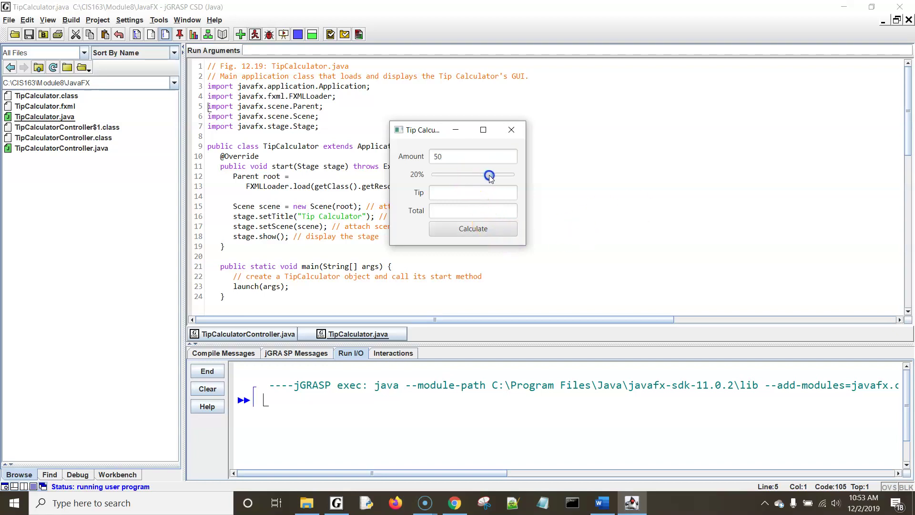
{"action": "left_click", "coordinate": [471, 230]}
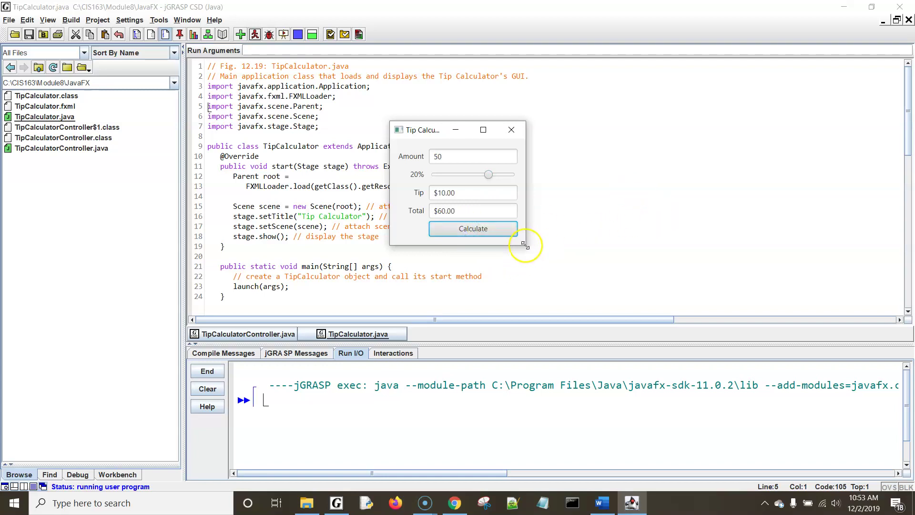
{"action": "left_click_drag", "start_coordinate": [520, 246], "coordinate": [599, 259]}
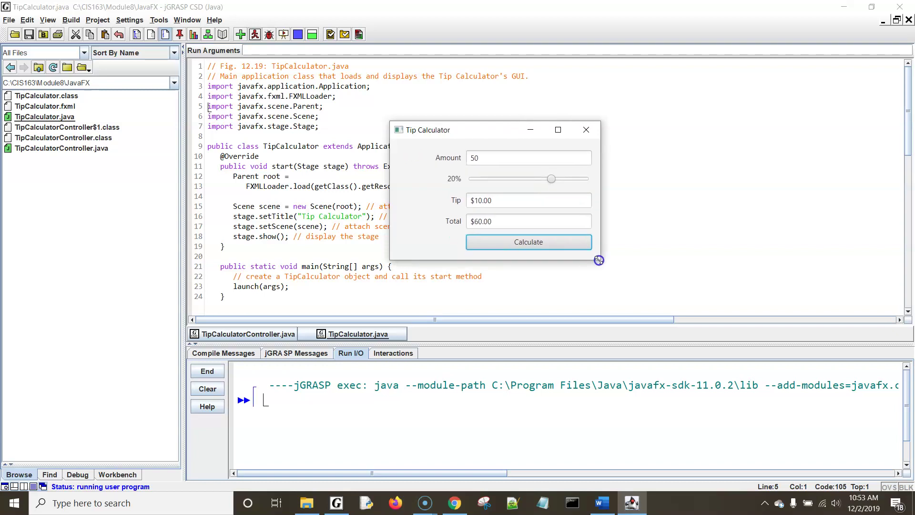